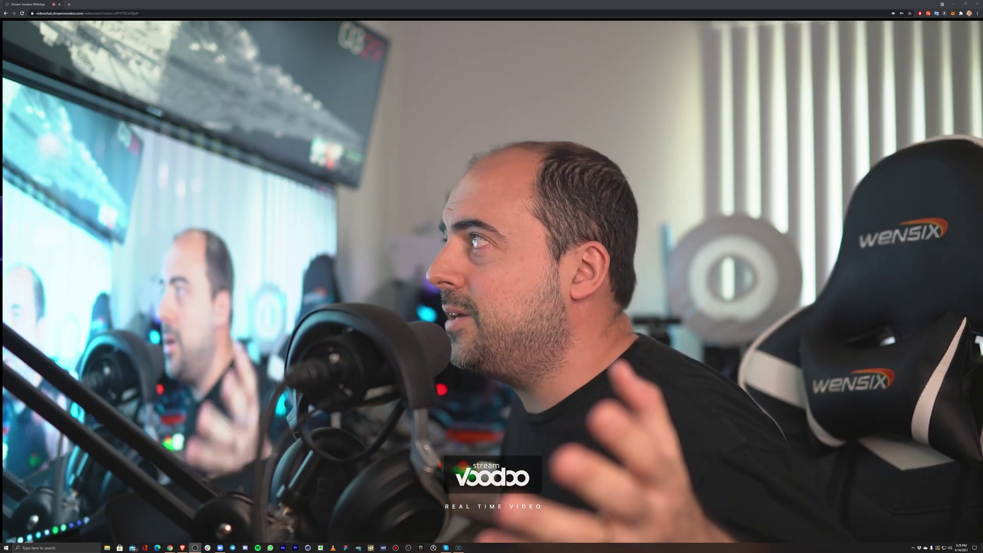
Shrink the enlarged webcam video back to a small tile in the room layout
{"action": "mouse_move", "coordinate": [124, 136]}
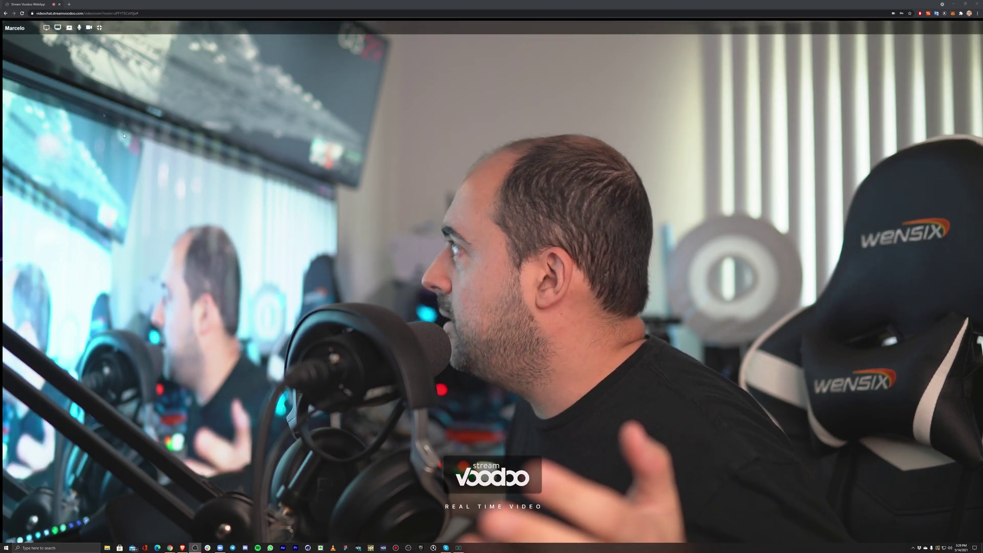
{"action": "left_click", "coordinate": [99, 28]}
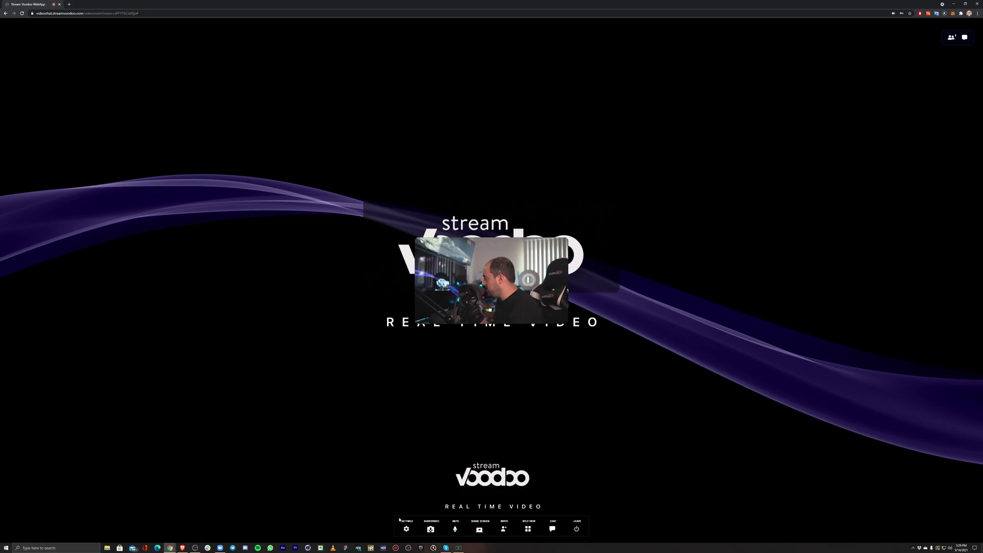
Switch from the StreamVoodoo room to the full-screen camera output window
{"action": "key", "text": "alt+Tab"}
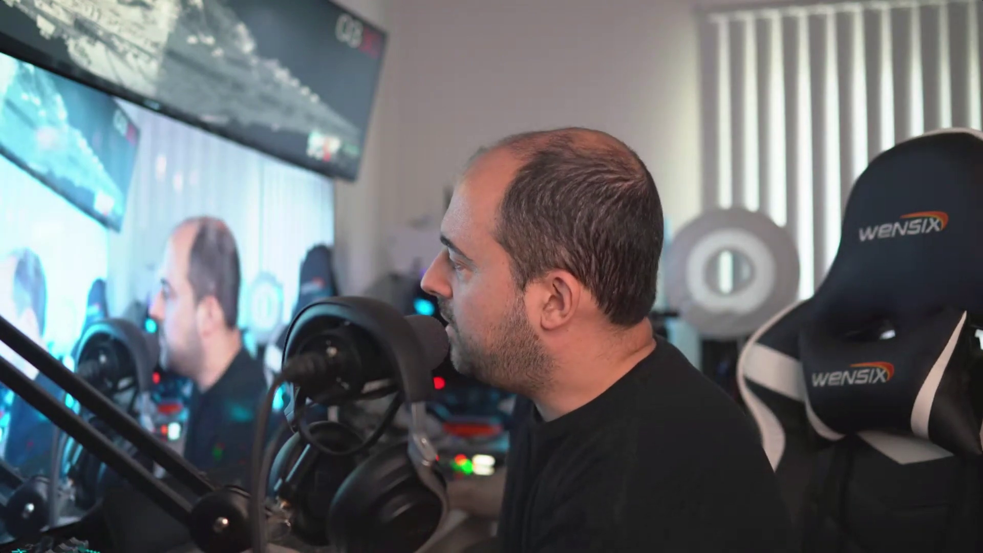
Check the live feed in the Zoom, Skype and Google Meet calls, then return to the StreamVoodoo room
{"action": "key", "text": "alt+Tab"}
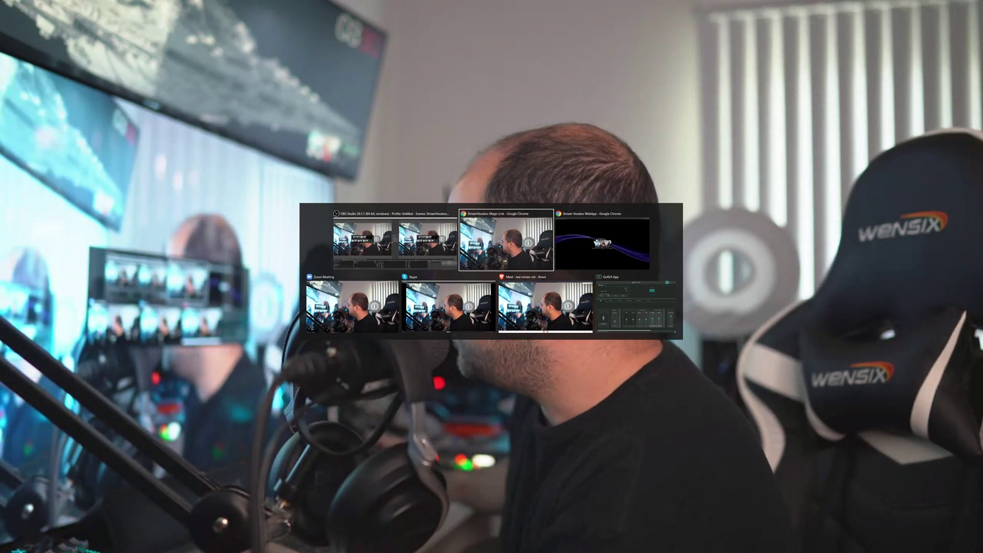
{"action": "key", "text": "alt+Tab"}
{"action": "key", "text": "alt+Tab"}
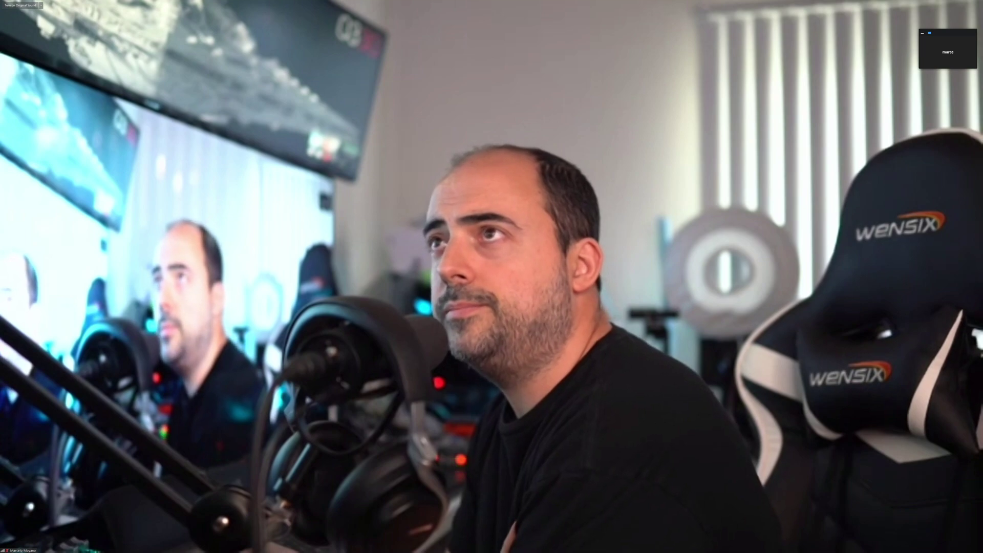
{"action": "key", "text": "alt+Tab"}
{"action": "key", "text": "alt+Tab"}
{"action": "key", "text": "alt+Tab"}
{"action": "key", "text": "alt+Tab"}
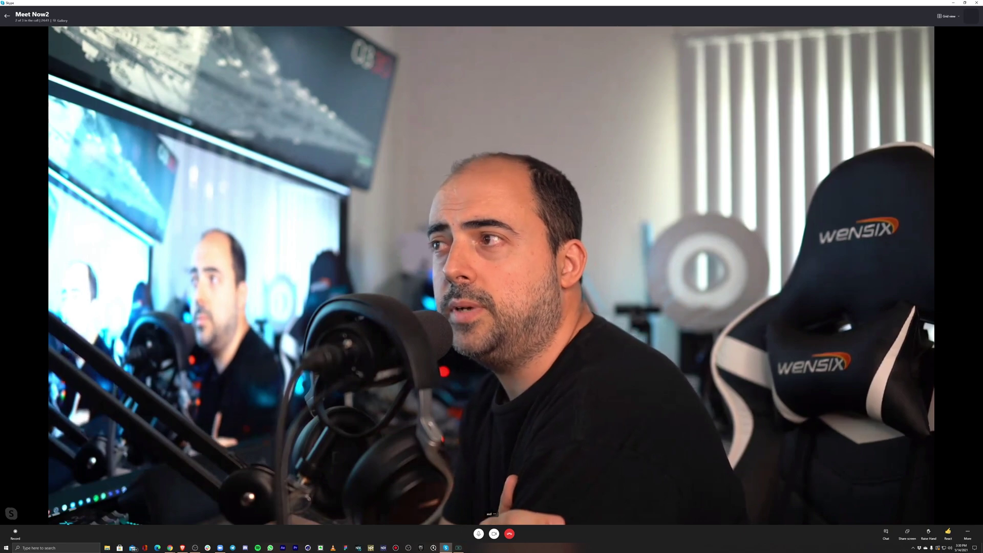
{"action": "key", "text": "alt+Tab"}
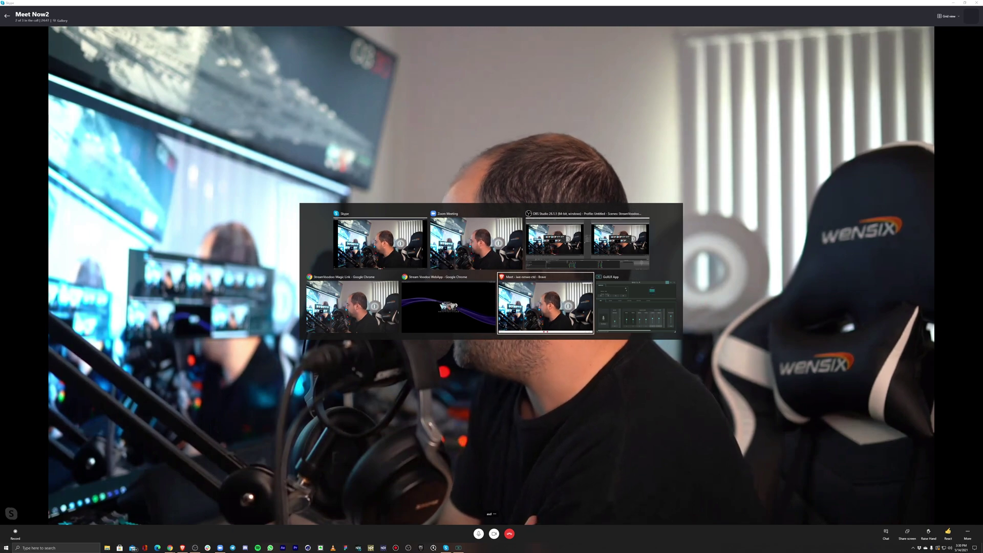
{"action": "key", "text": "alt+Tab"}
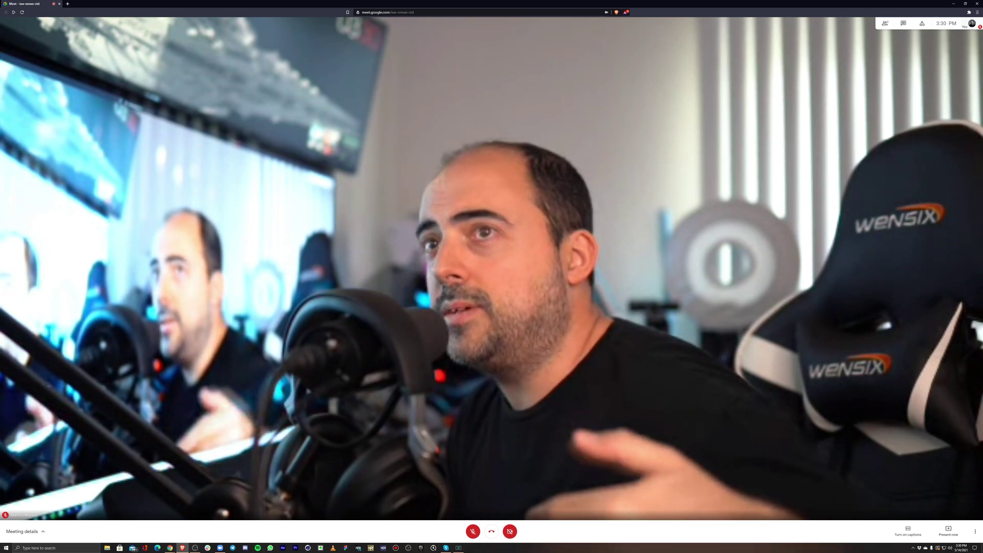
{"action": "key", "text": "alt+Tab"}
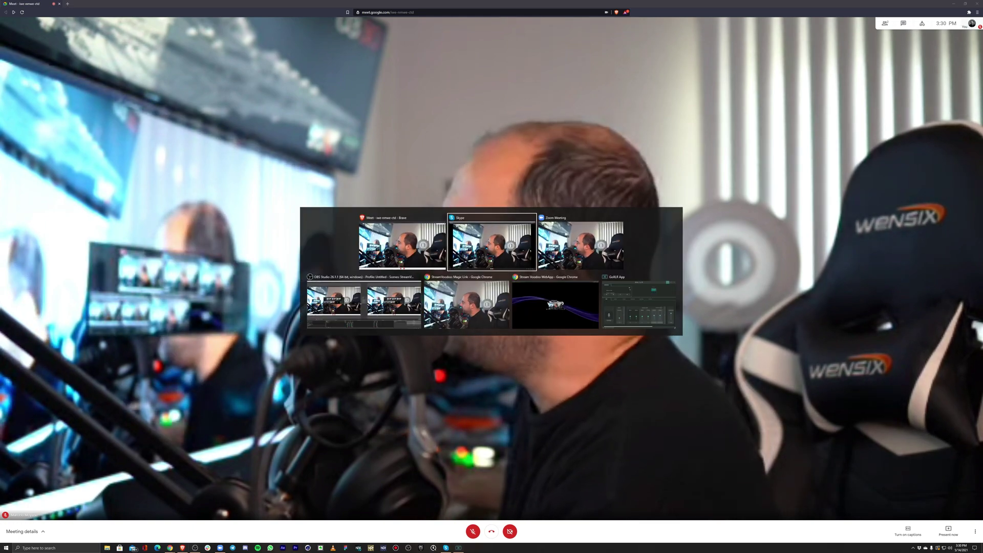
{"action": "key", "text": "alt+Tab"}
{"action": "key", "text": "alt+Tab"}
{"action": "key", "text": "alt+Tab"}
{"action": "key", "text": "alt+Tab"}
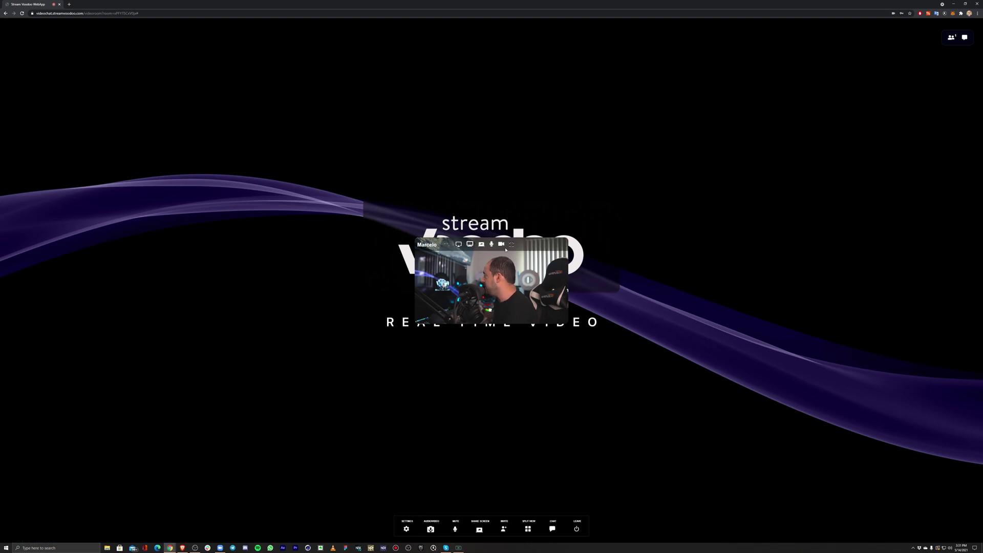
Save the room's Quality Settings with 4K resolution and the new codec, reloading the room
{"action": "left_click", "coordinate": [407, 529]}
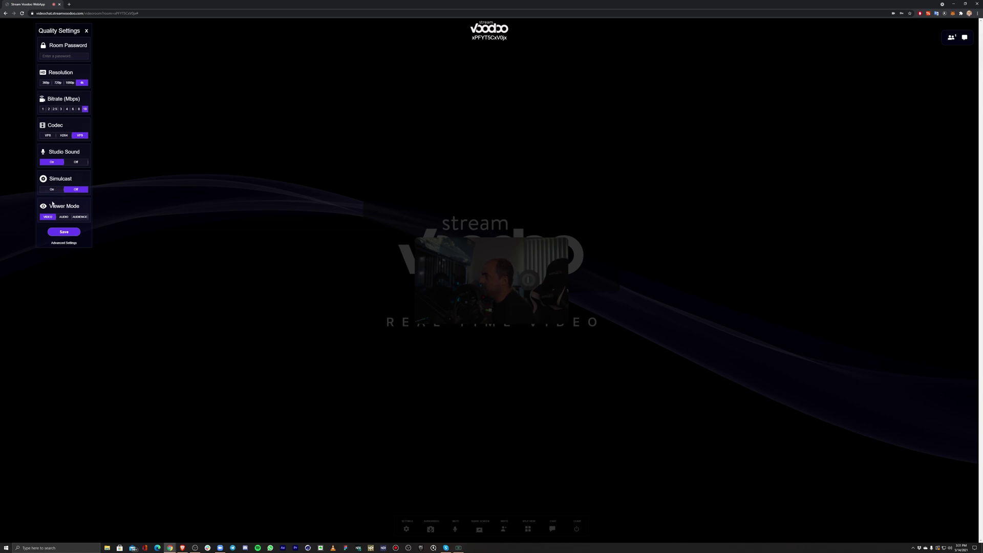
{"action": "left_click", "coordinate": [62, 233]}
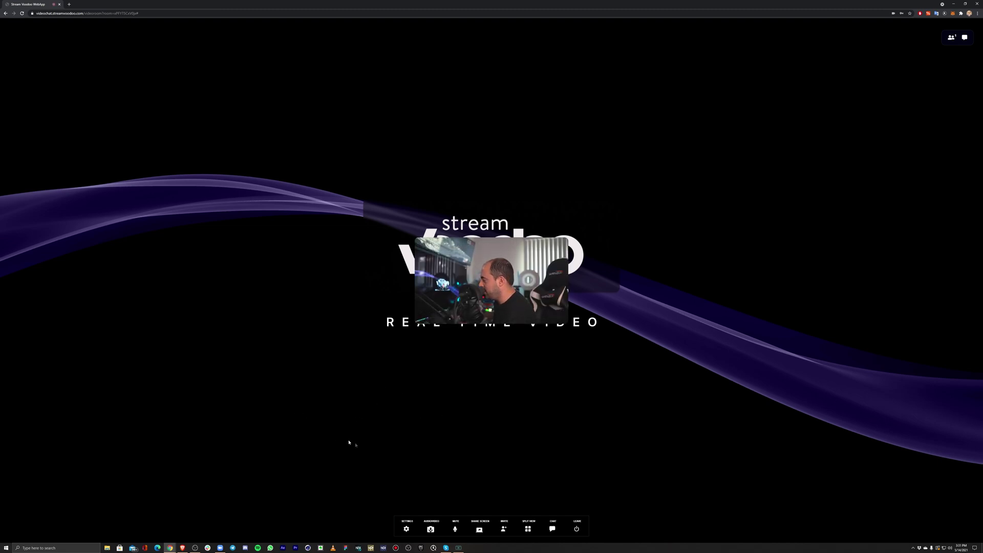
Play the Magic Link camera feed full screen, then bring the Google Meet call forward
{"action": "mouse_move", "coordinate": [473, 276]}
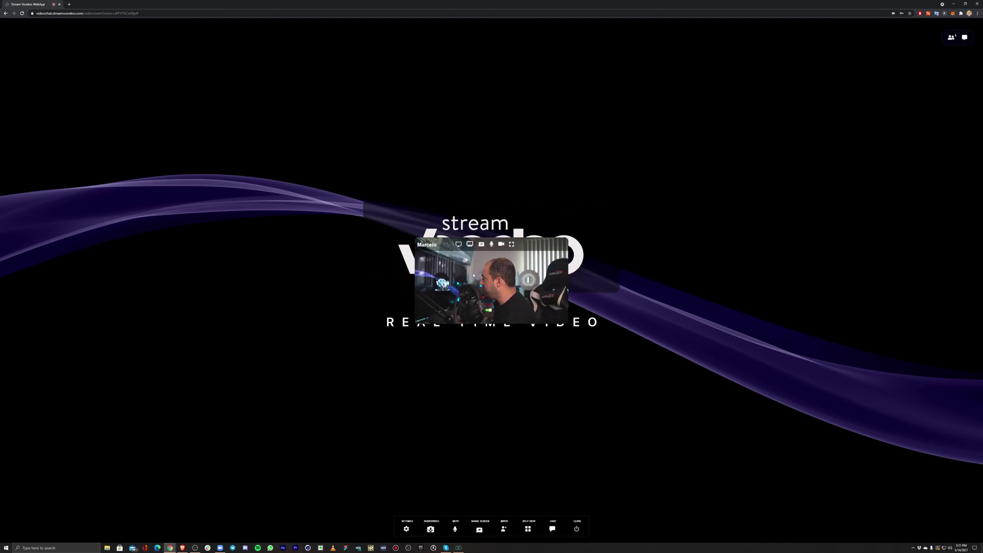
{"action": "mouse_move", "coordinate": [171, 543]}
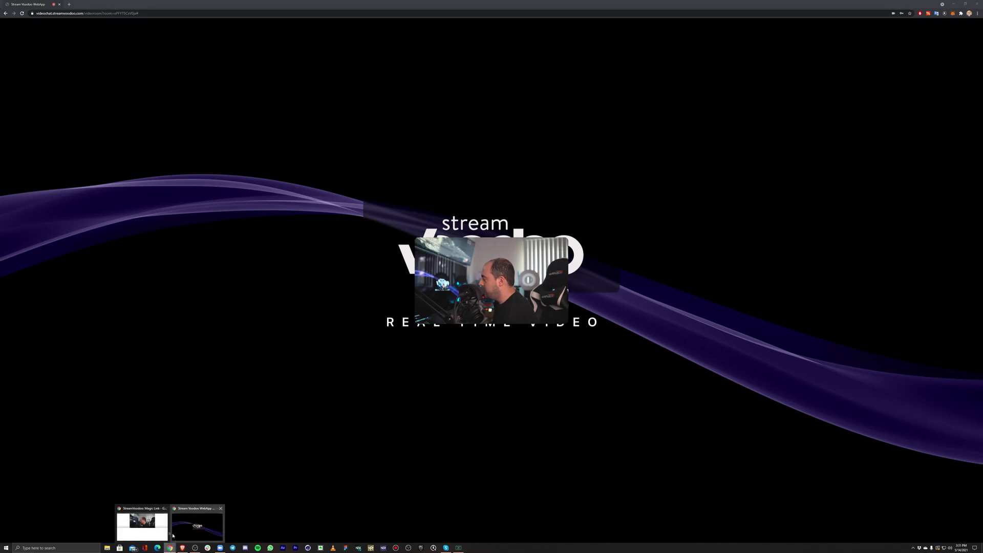
{"action": "left_click", "coordinate": [143, 522]}
{"action": "mouse_move", "coordinate": [952, 268]}
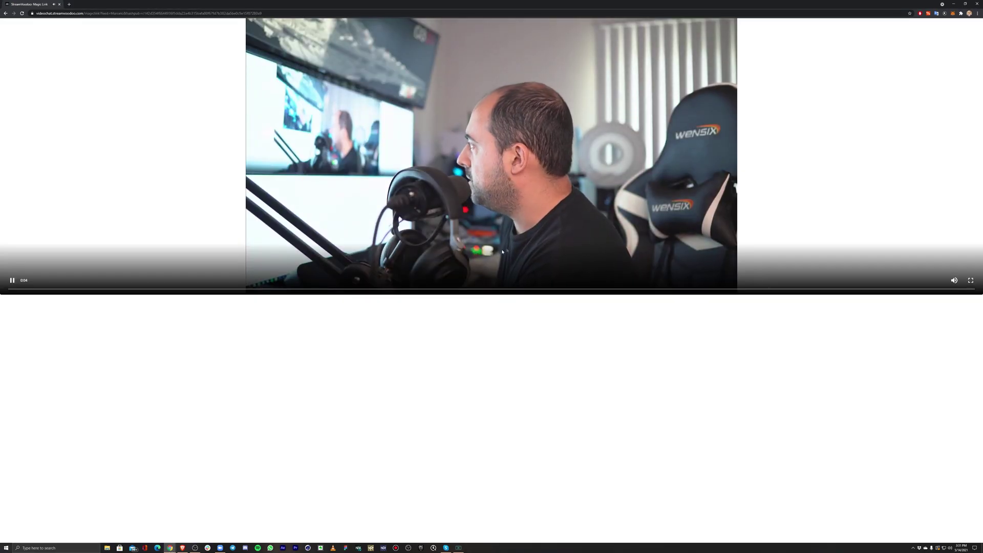
{"action": "left_click", "coordinate": [971, 280]}
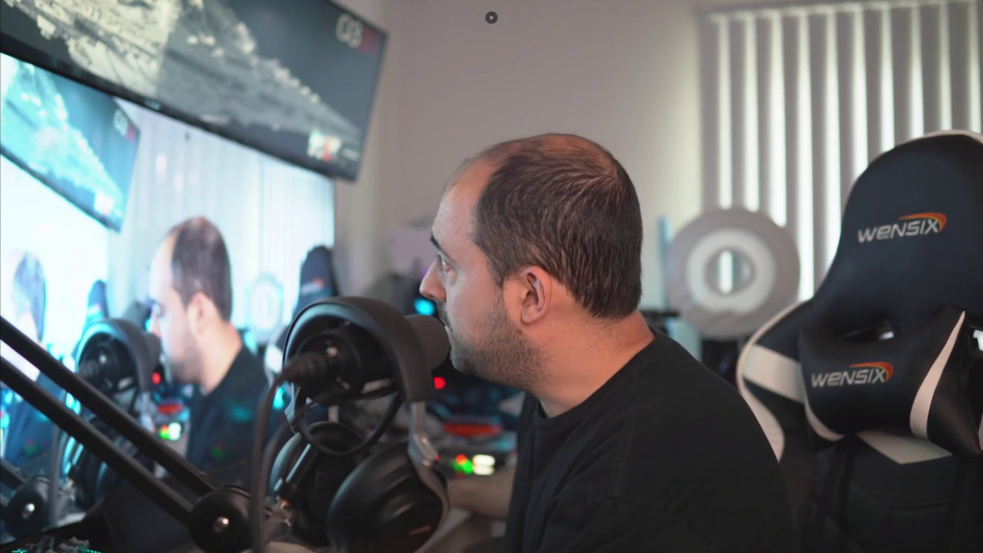
{"action": "key", "text": "alt+Tab"}
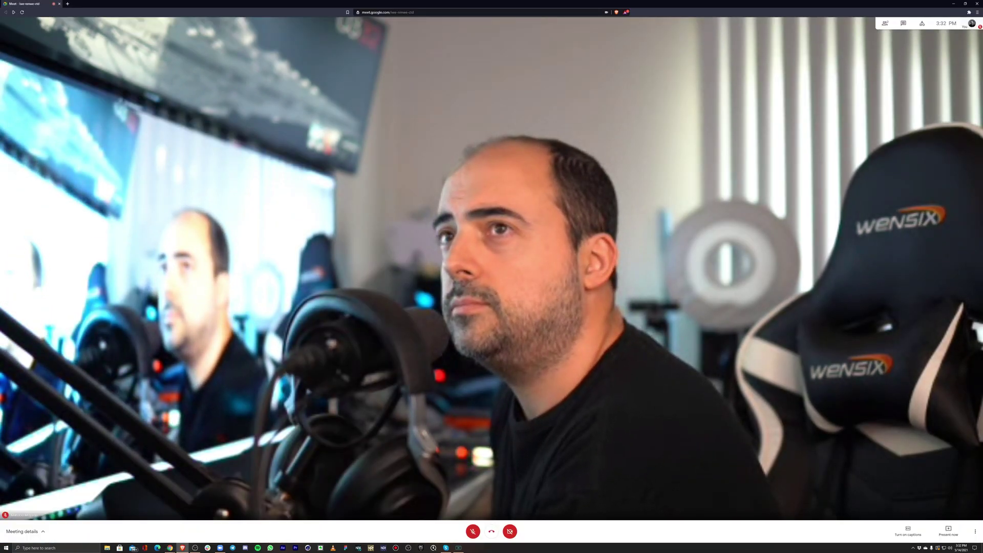
Check the live feed in Skype, then Zoom, then Skype again before returning to Meet
{"action": "key", "text": "alt+Tab"}
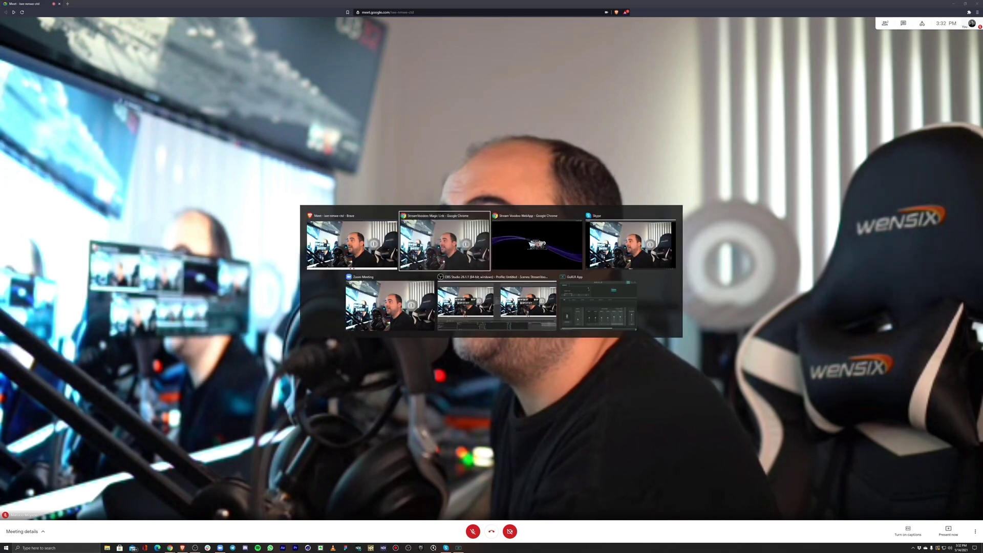
{"action": "key", "text": "alt+Tab"}
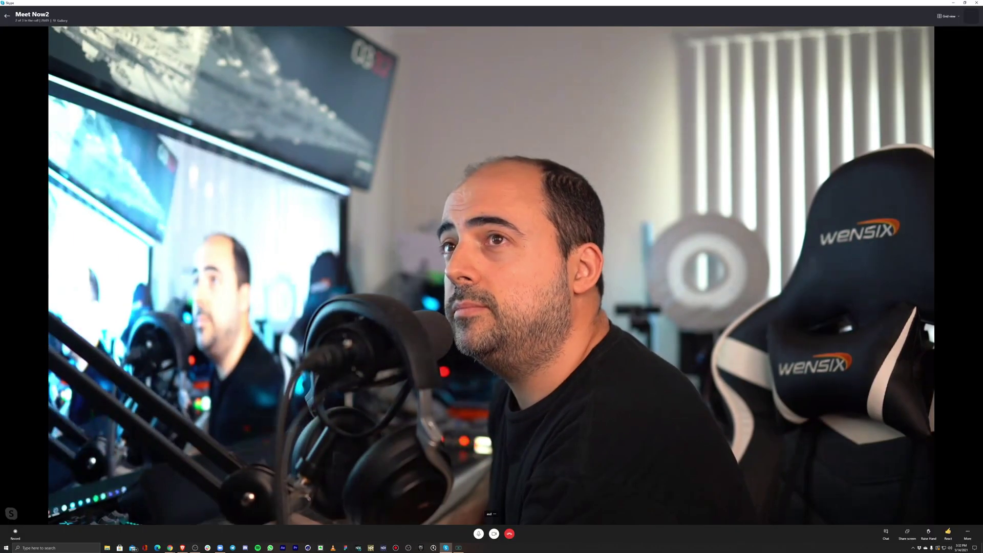
{"action": "key", "text": "alt+Tab"}
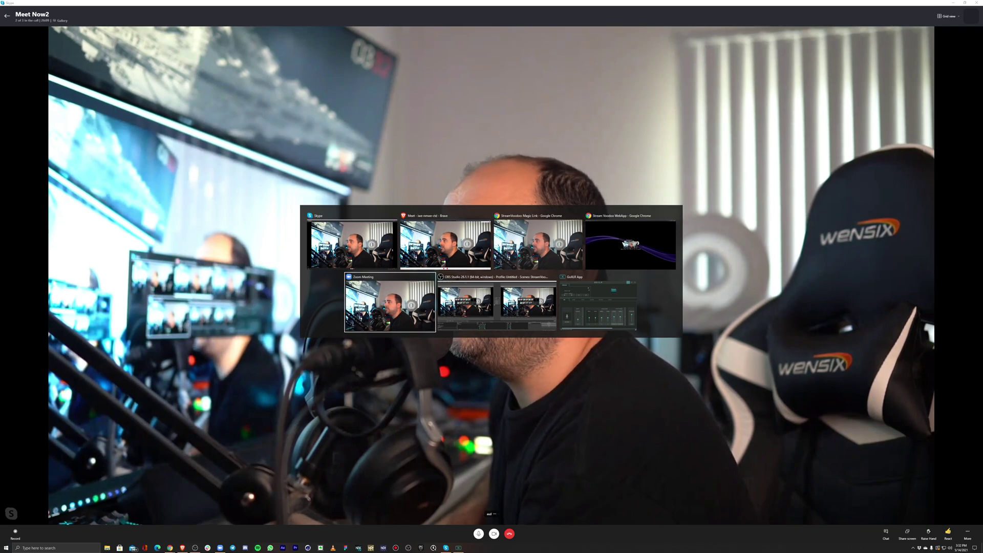
{"action": "key", "text": "alt+Tab"}
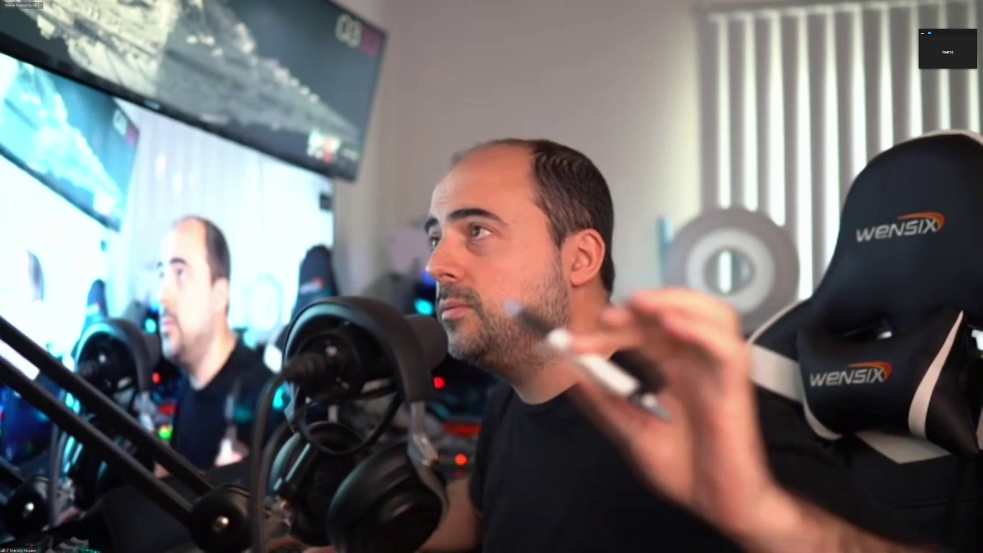
{"action": "key", "text": "alt+Tab"}
{"action": "key", "text": "Tab"}
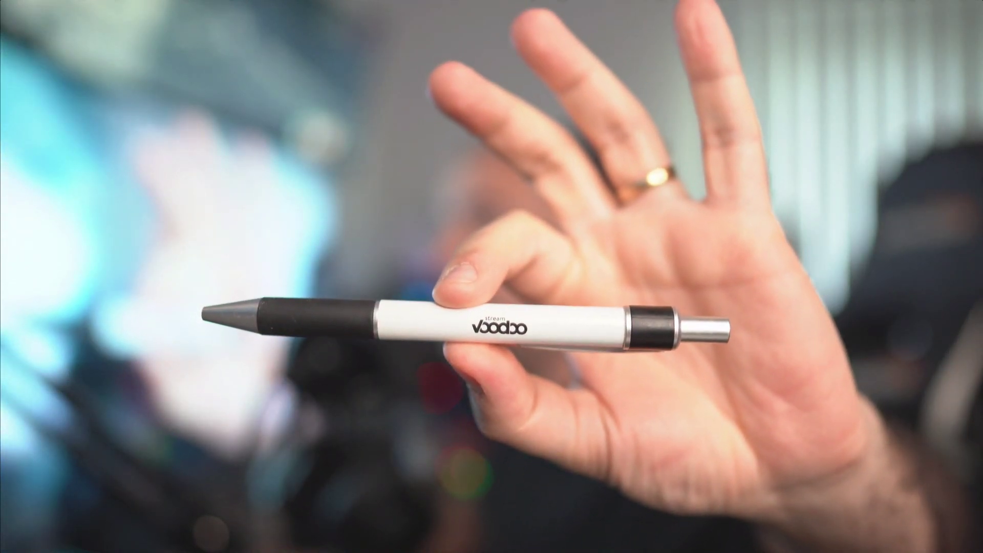
{"action": "key", "text": "alt+Tab"}
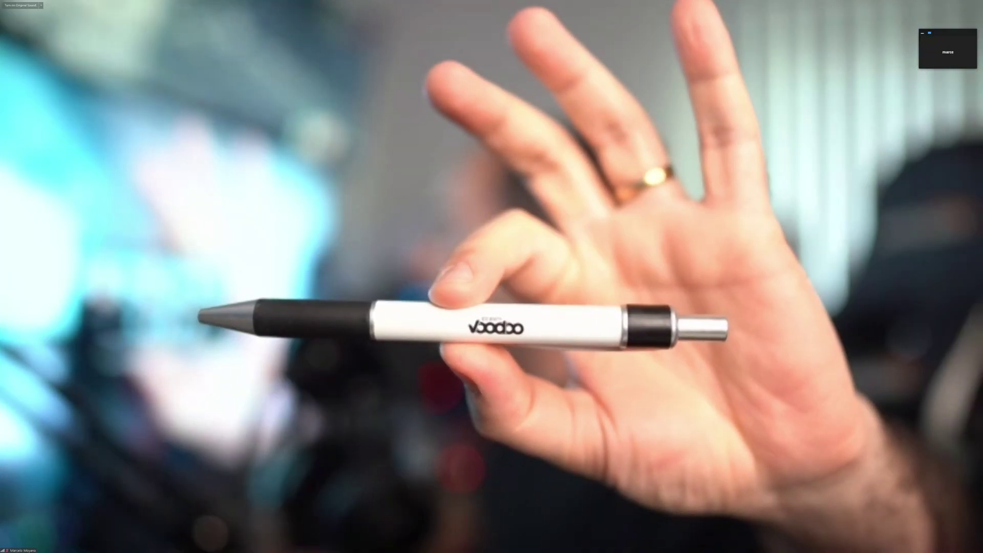
{"action": "key", "text": "alt+Tab"}
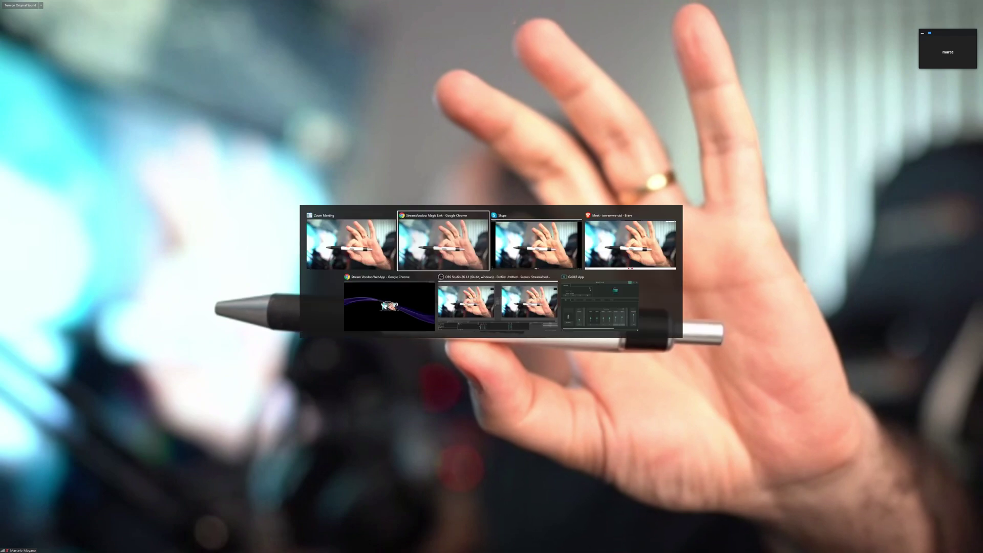
{"action": "key", "text": "alt+Tab"}
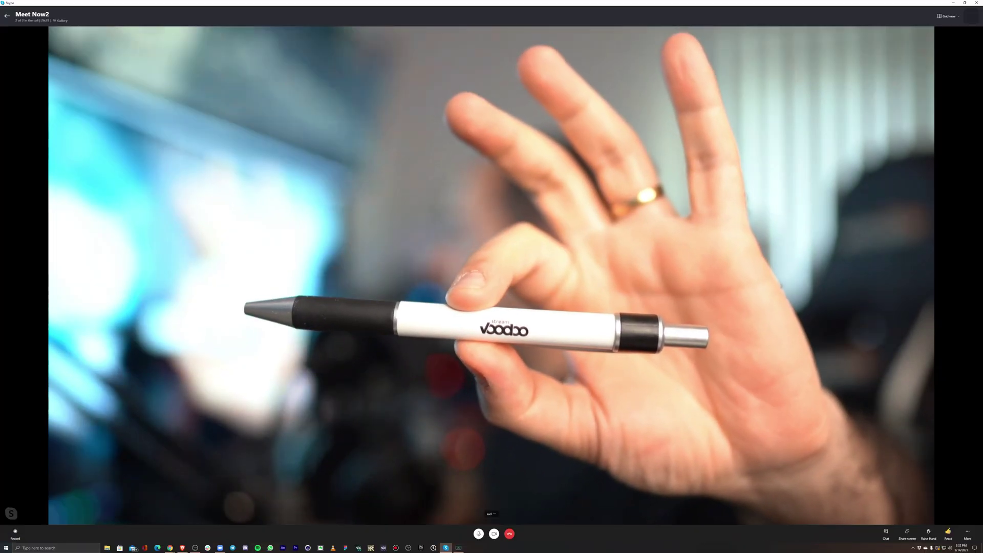
{"action": "key", "text": "alt+Tab"}
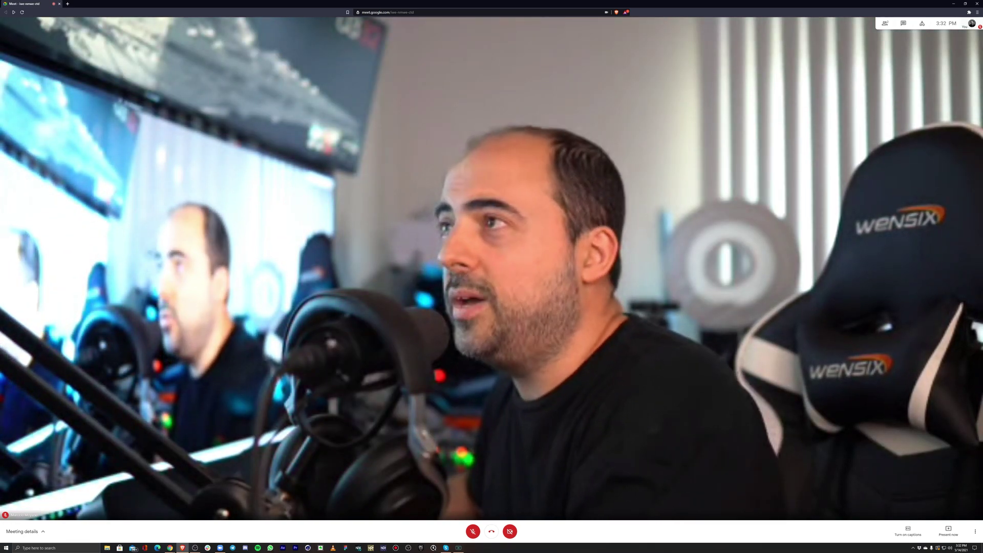
Cycle through the Meet, Skype and Zoom calls, ending on the full-screen Magic Link player
{"action": "key", "text": "alt+Tab"}
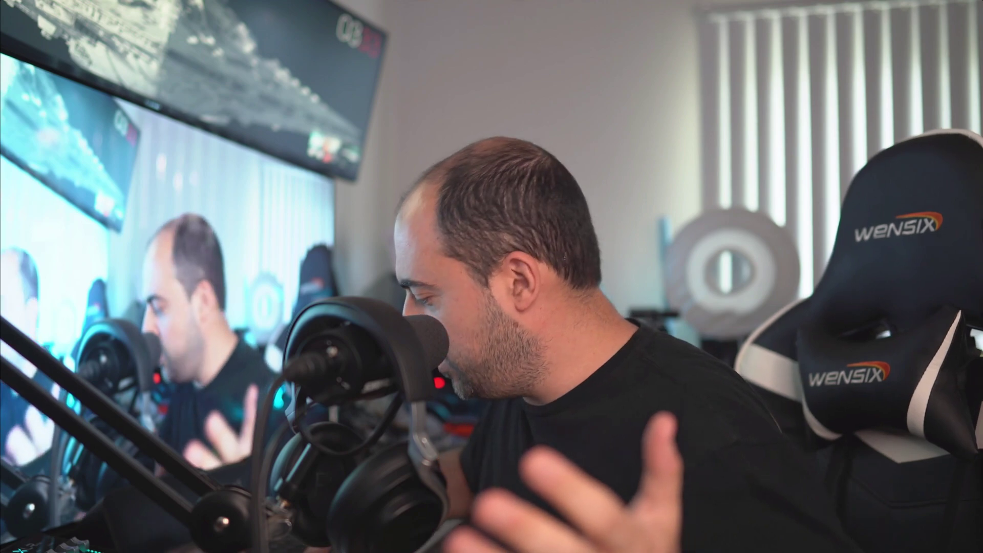
{"action": "key", "text": "alt+Tab"}
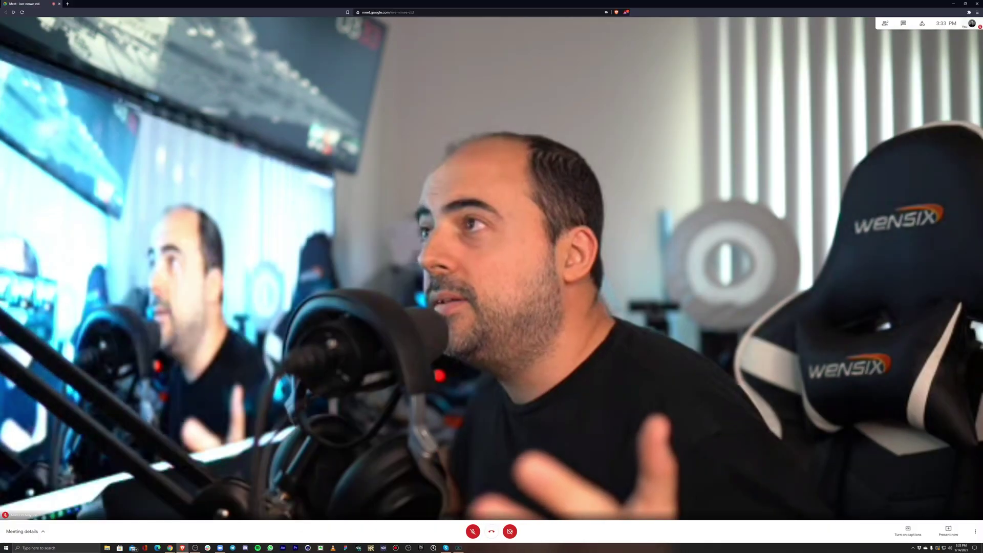
{"action": "key", "text": "alt+Tab"}
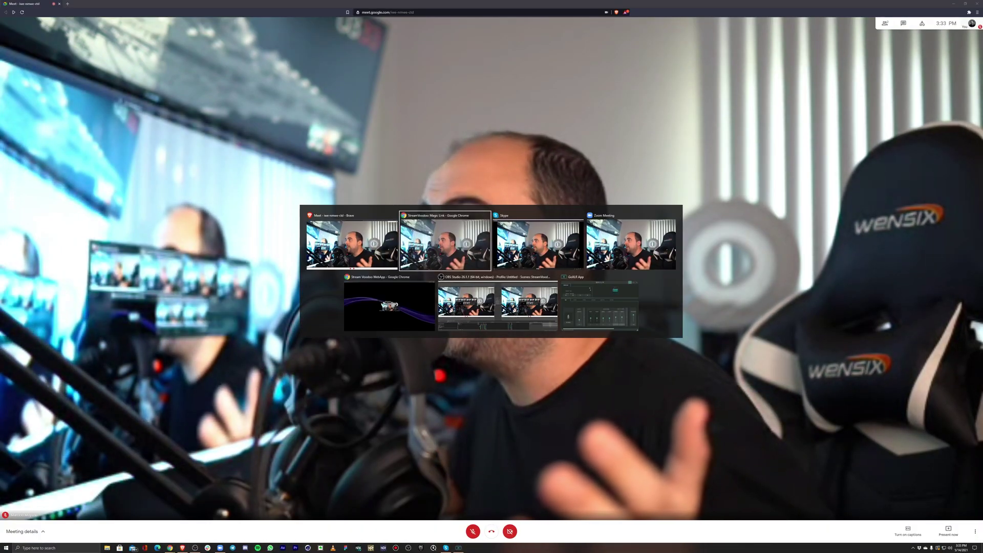
{"action": "key", "text": "alt+Tab"}
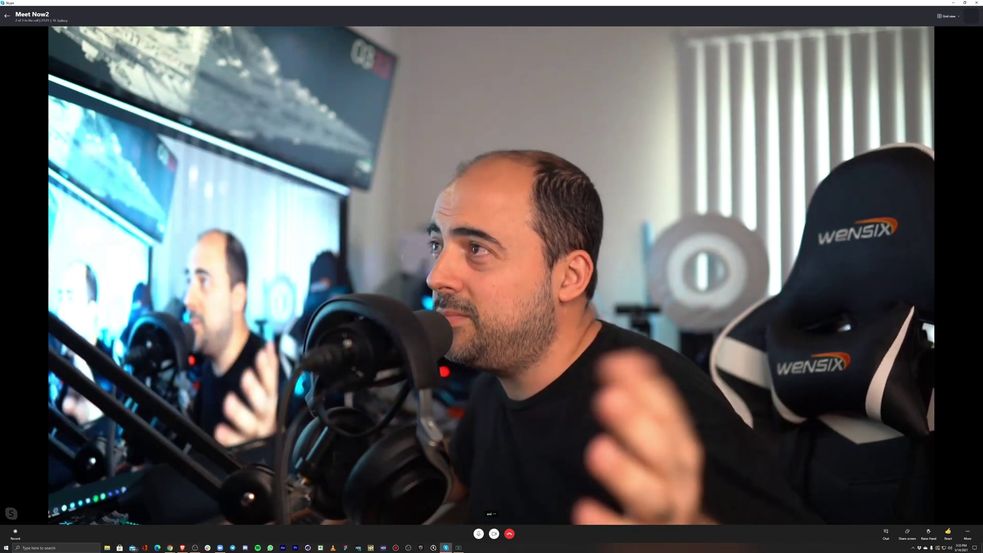
{"action": "key", "text": "alt+Tab"}
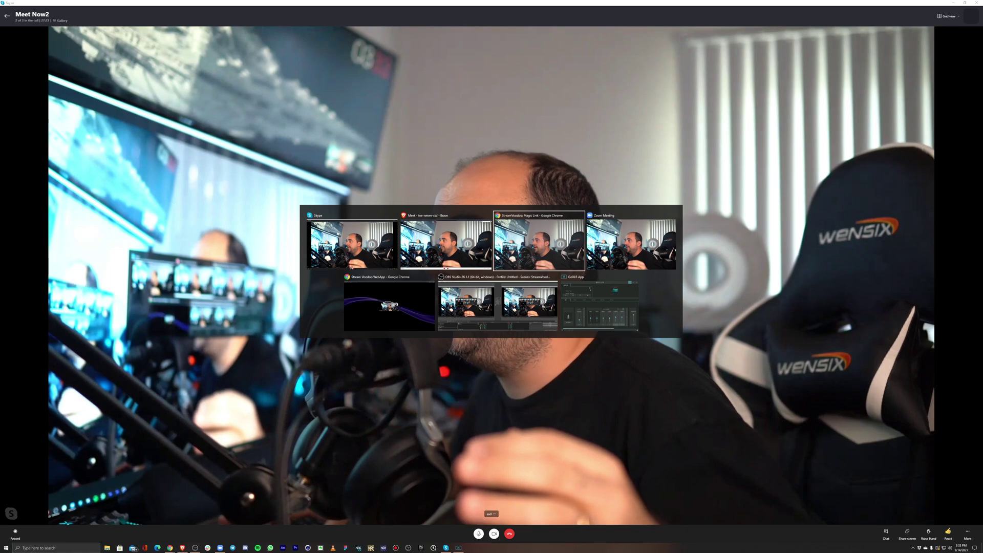
{"action": "key", "text": "alt+Tab"}
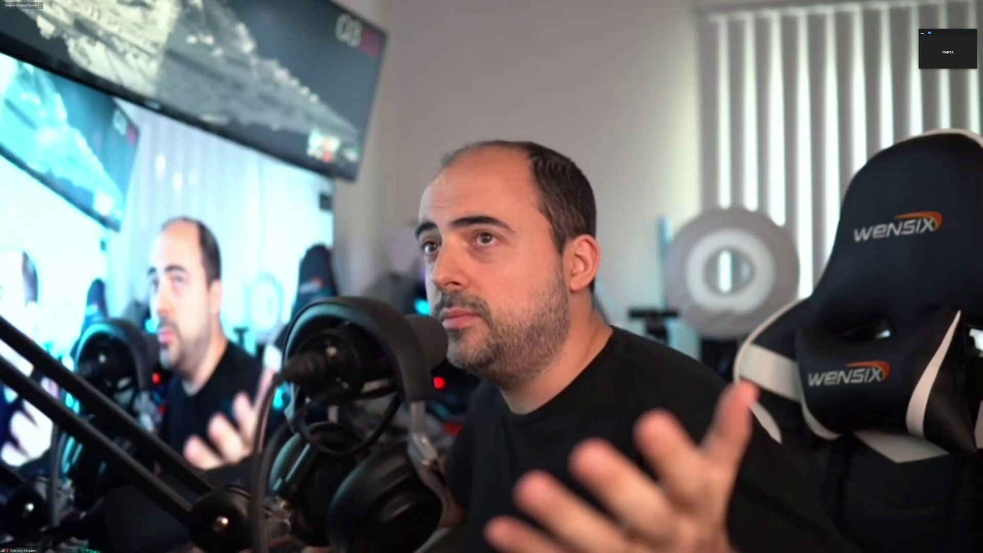
{"action": "key", "text": "alt+Tab"}
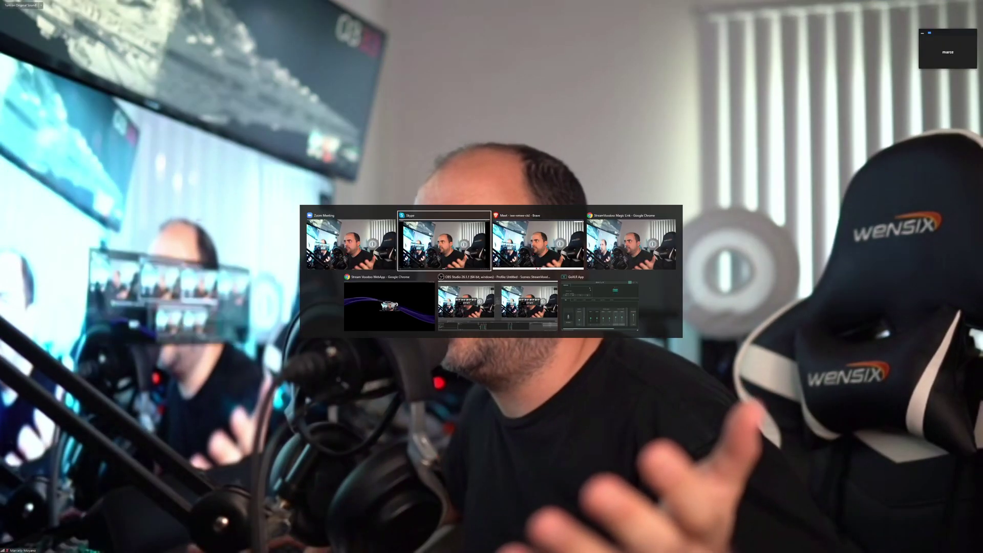
{"action": "key", "text": "alt+Tab"}
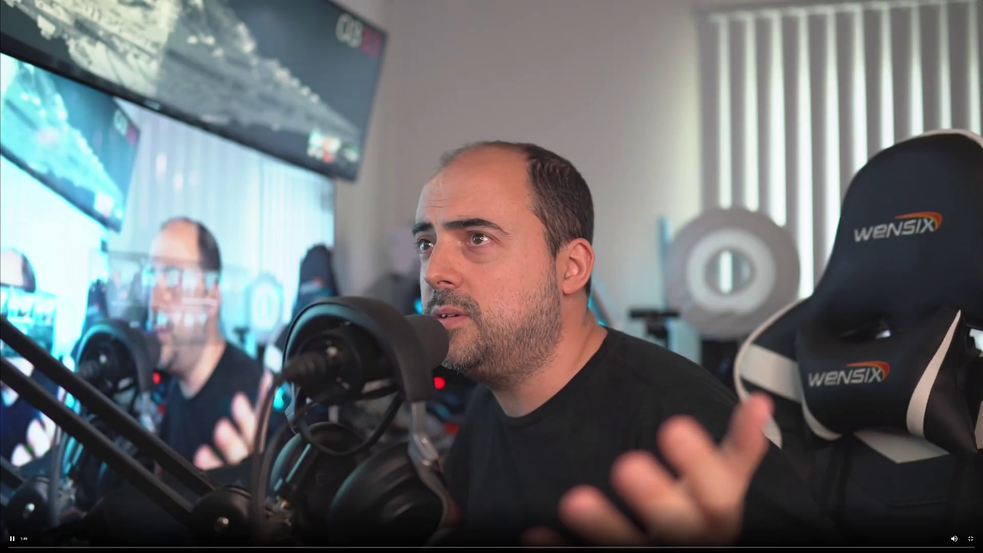